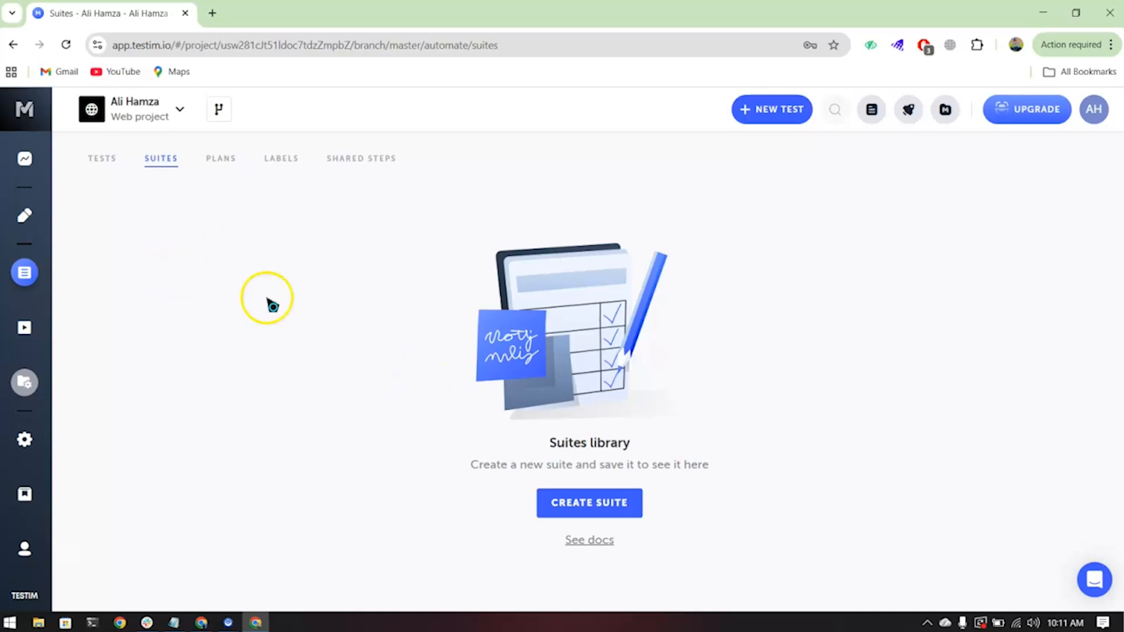
# - Create a suite named "Login Suite" with the description "All test cases of login." and include First Test in it
pyautogui.click(580, 515)
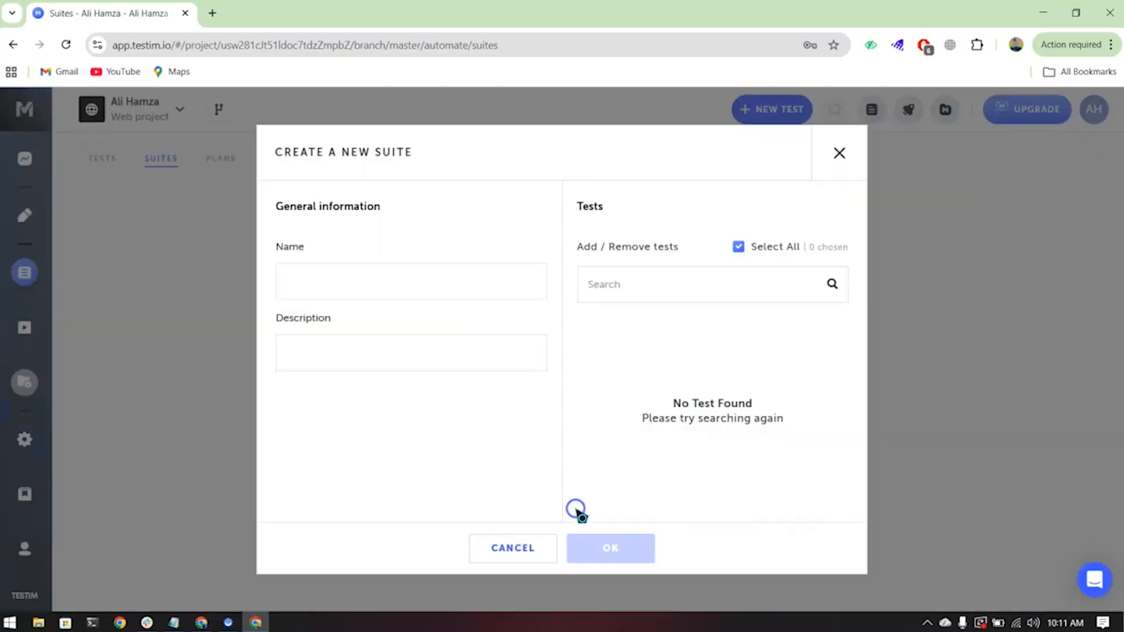
pyautogui.click(326, 286)
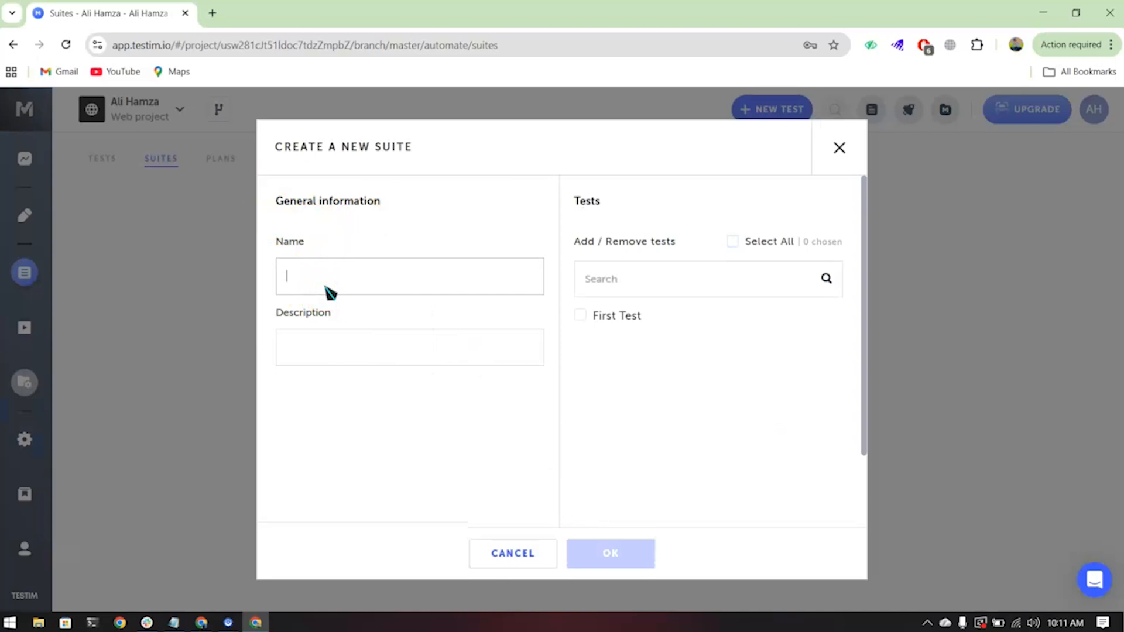
pyautogui.write('Login Suite')
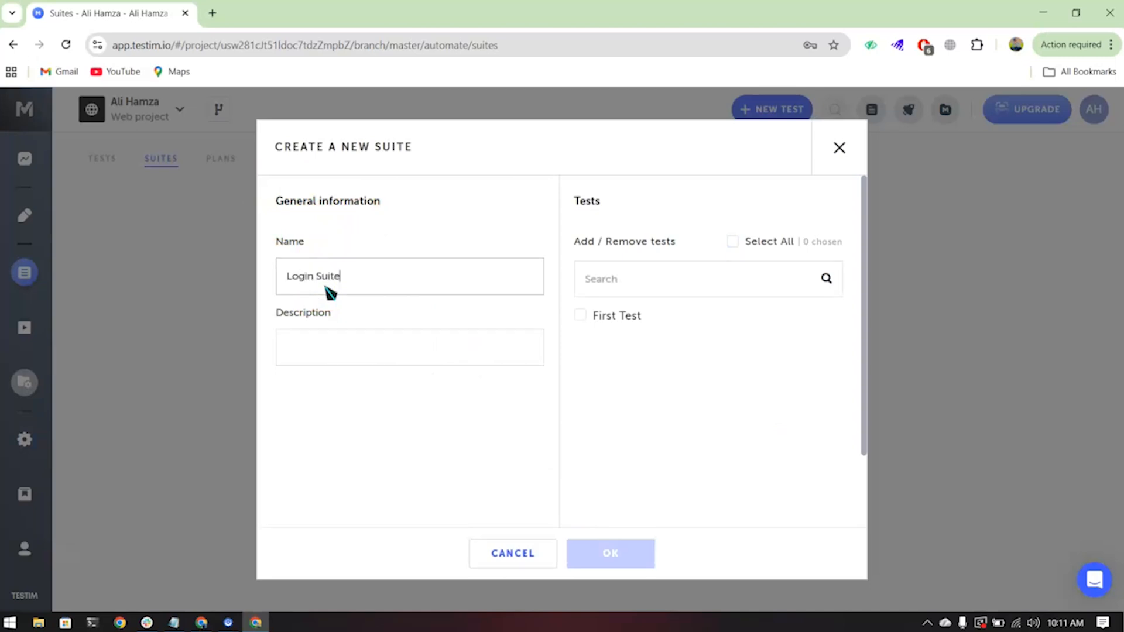
pyautogui.click(317, 351)
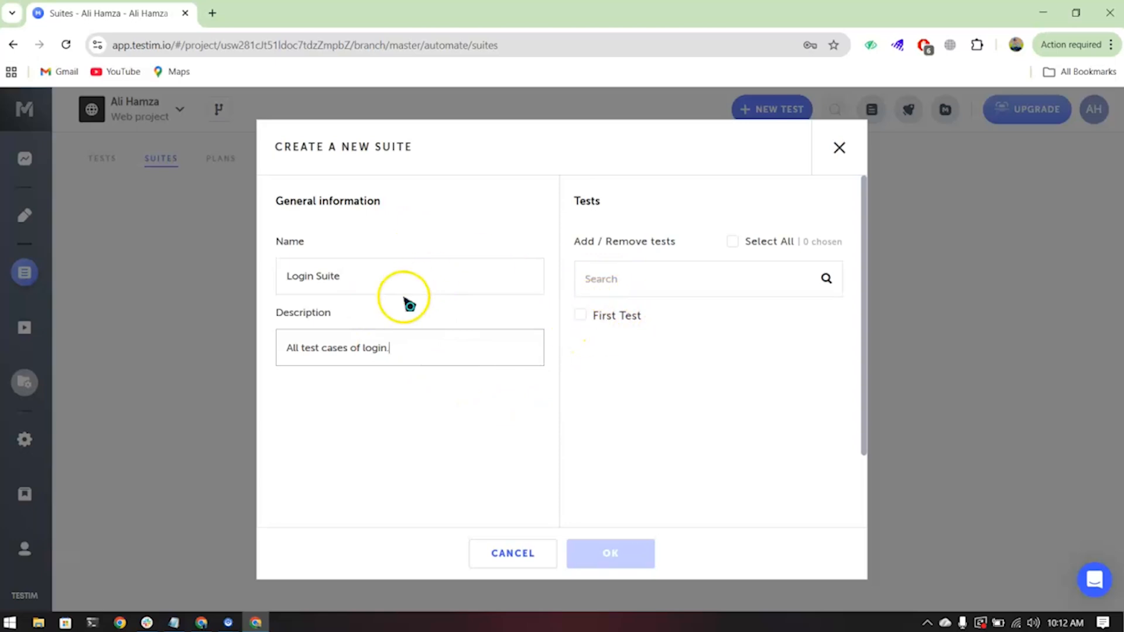
pyautogui.click(581, 317)
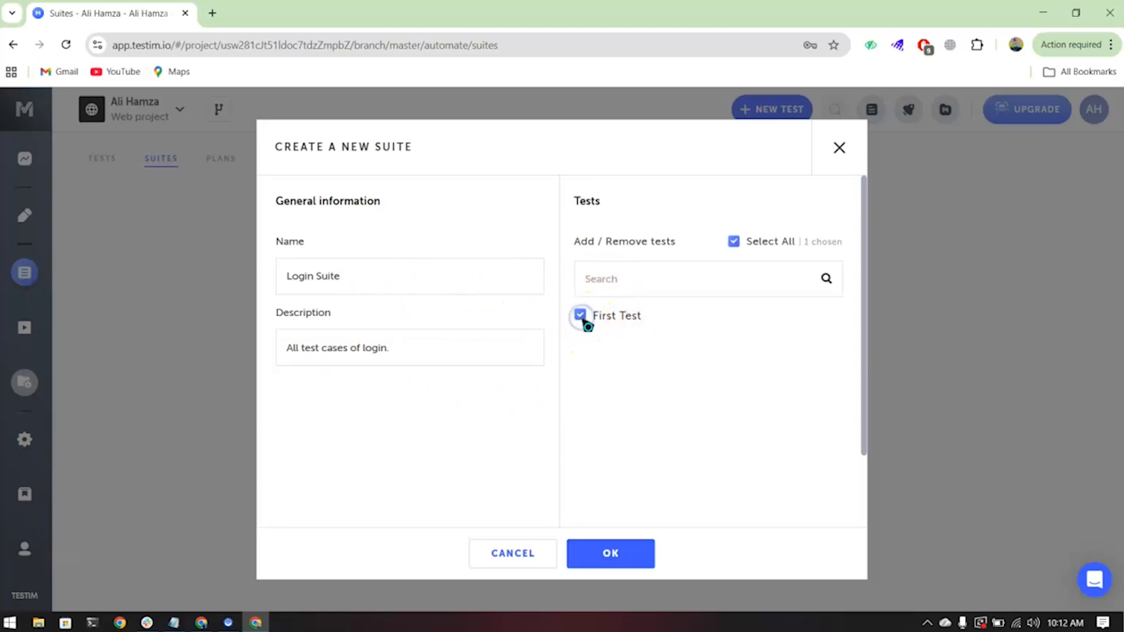
pyautogui.click(589, 534)
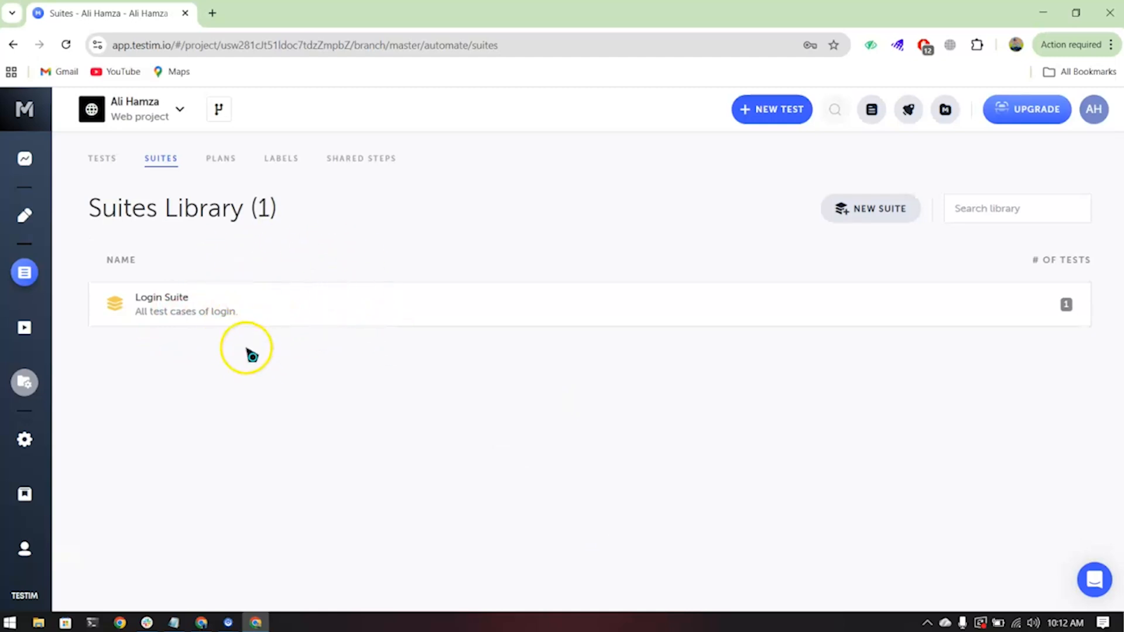
# - Clone First Test in the test library, keeping the current project as the target
pyautogui.click(109, 171)
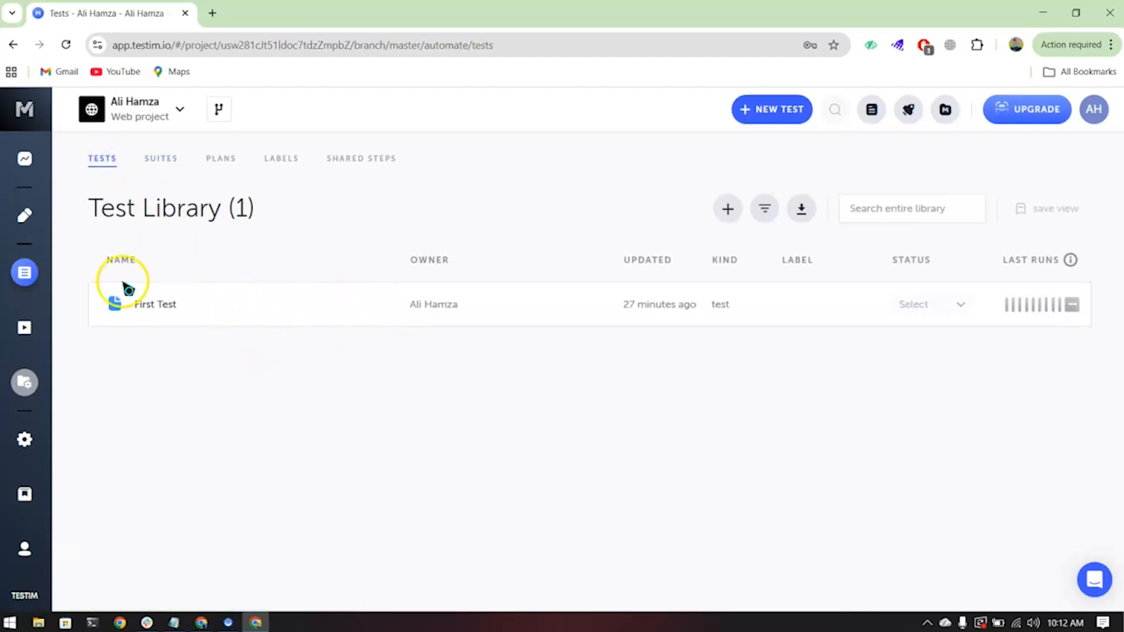
pyautogui.click(167, 298)
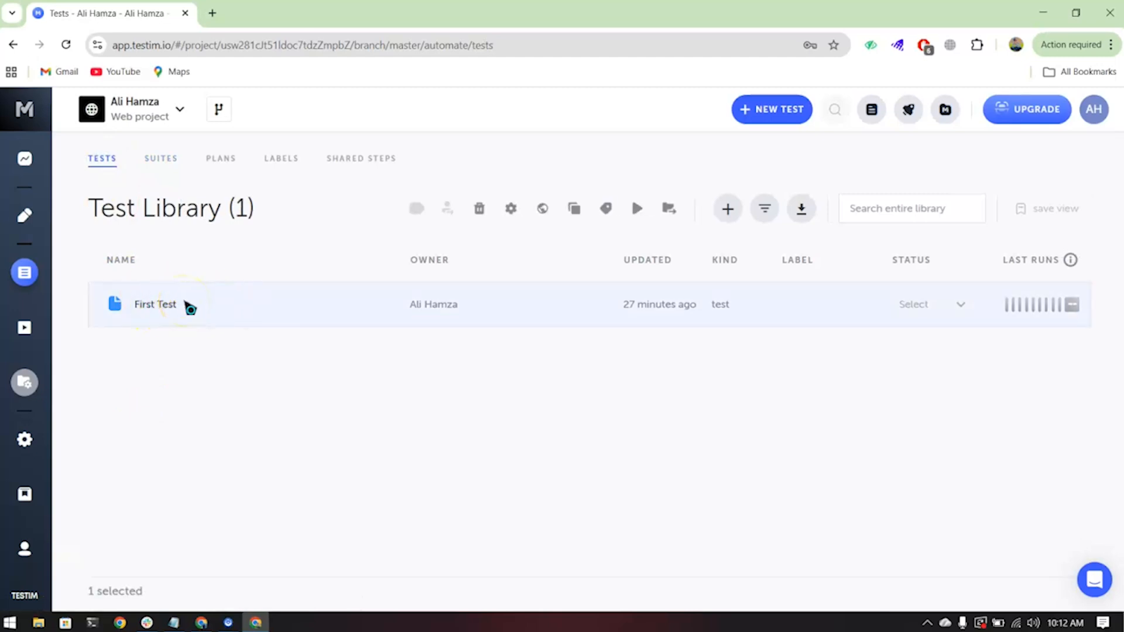
pyautogui.click(575, 221)
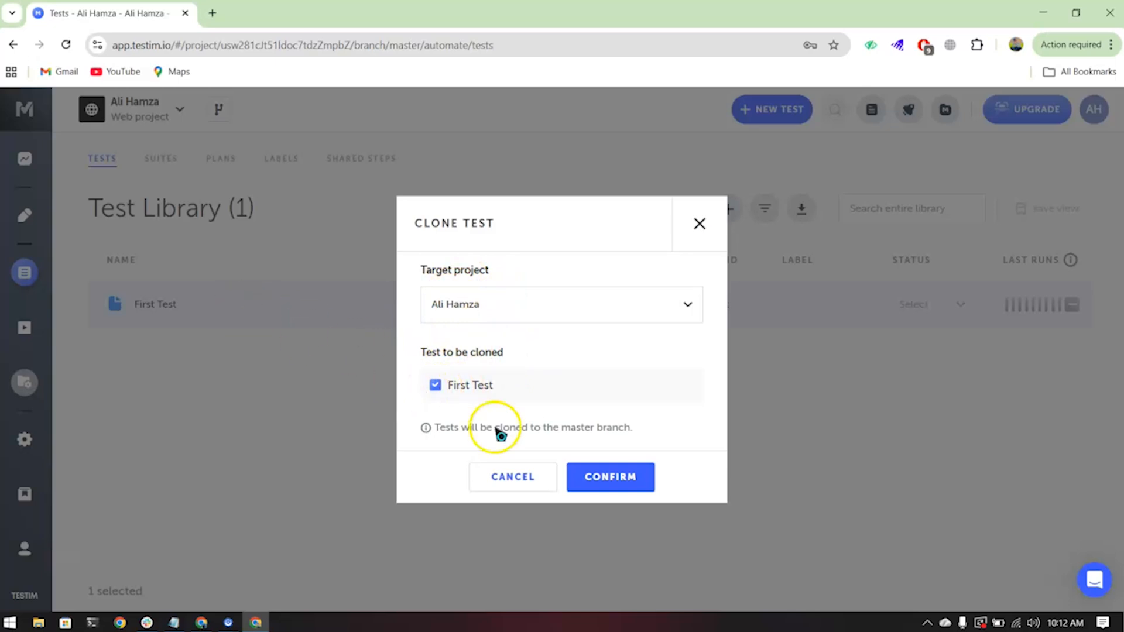
pyautogui.click(601, 481)
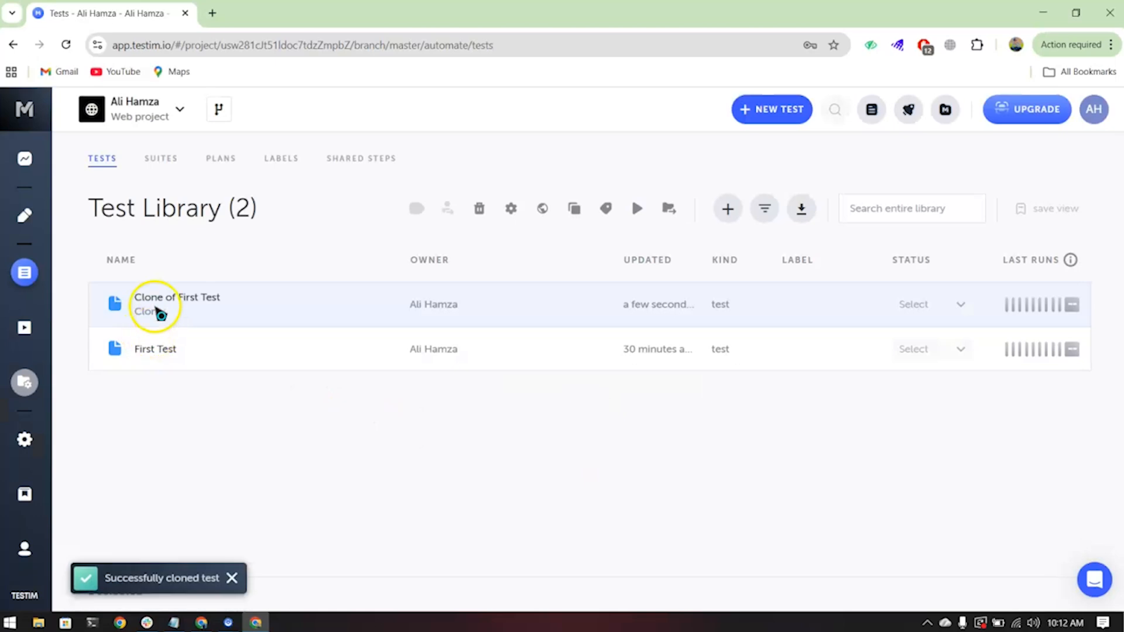
# - Rename the cloned copy of First Test as "Login Test"
pyautogui.rightClick(189, 305)
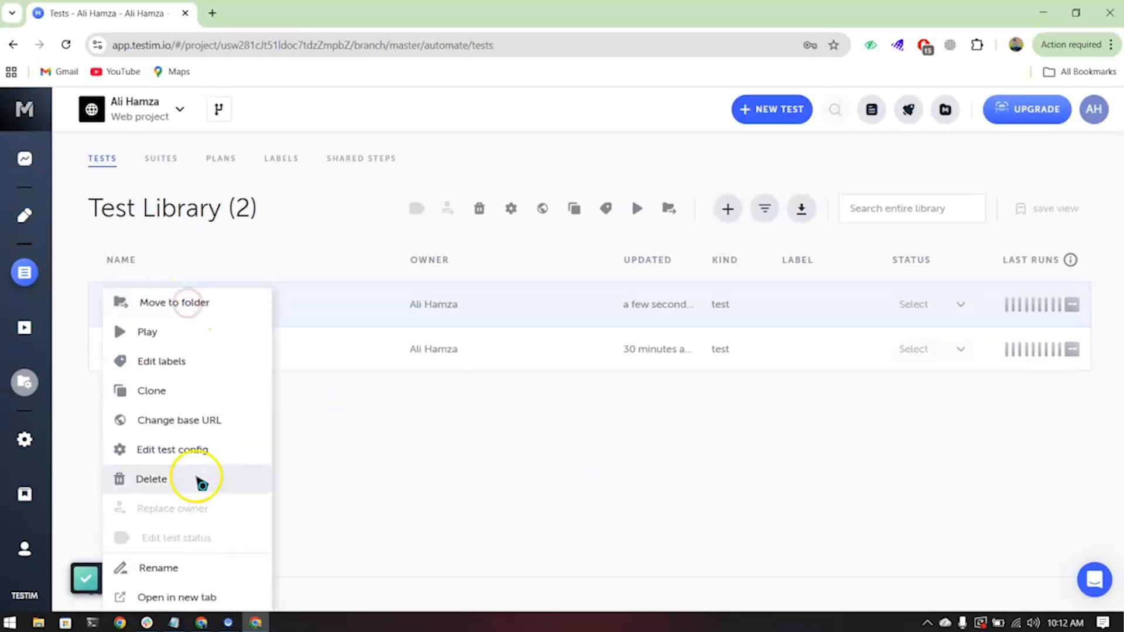
pyautogui.click(160, 567)
pyautogui.click(455, 359)
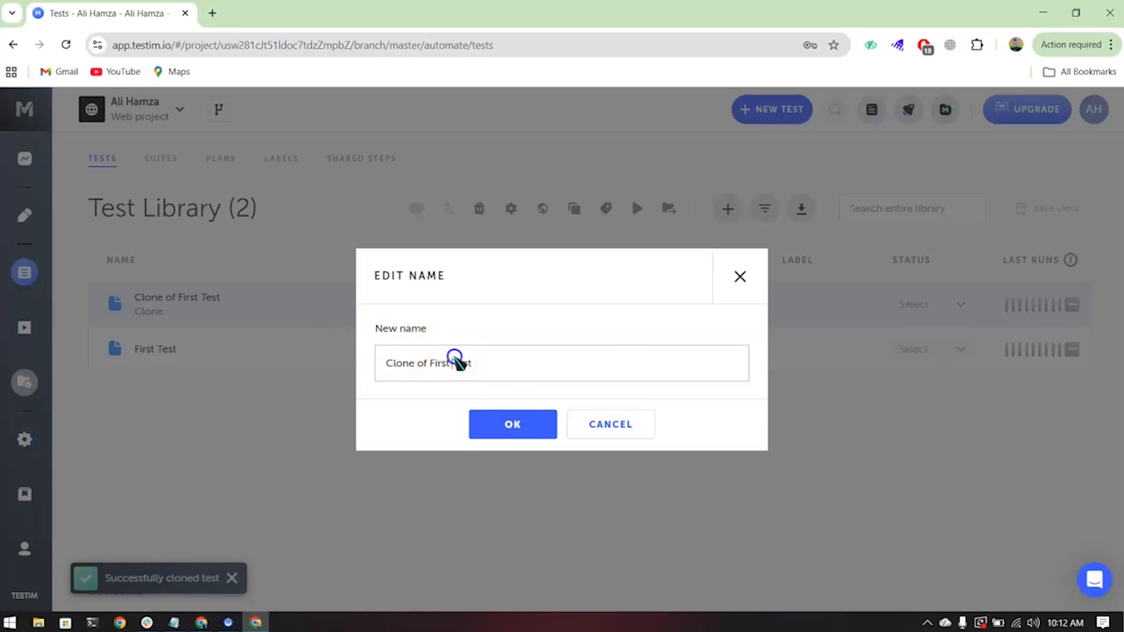
pyautogui.hotkey('ctrl', 'a')
pyautogui.write('Login Test')
pyautogui.click(501, 424)
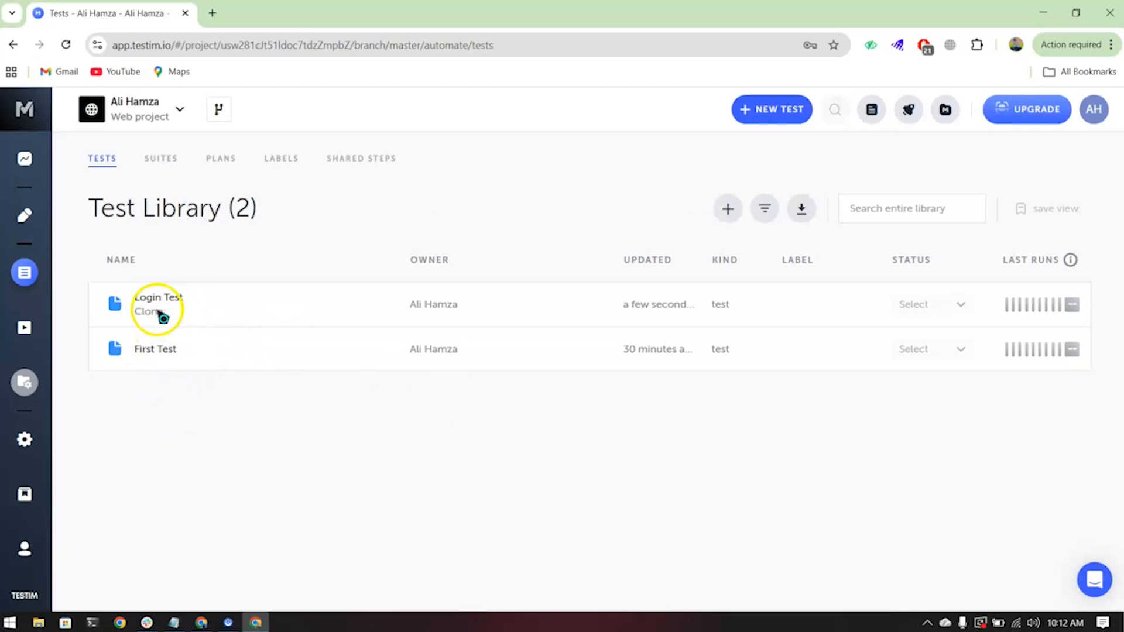
# - Edit Login Suite in the suites library so it includes all tests, adding Login Test alongside First Test
pyautogui.click(168, 167)
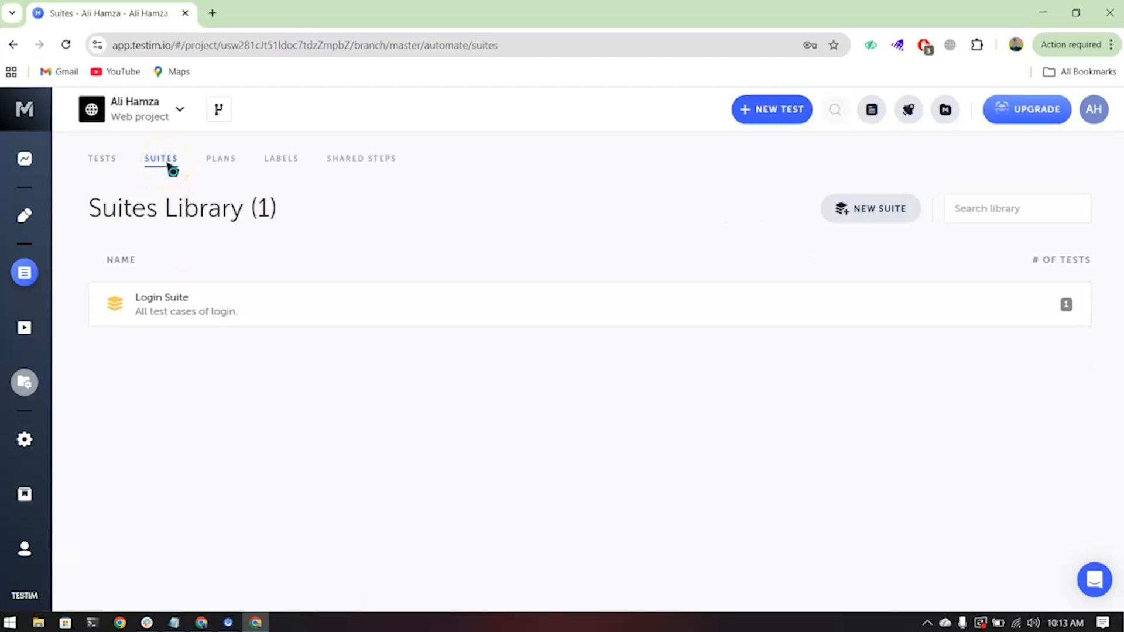
pyautogui.click(294, 310)
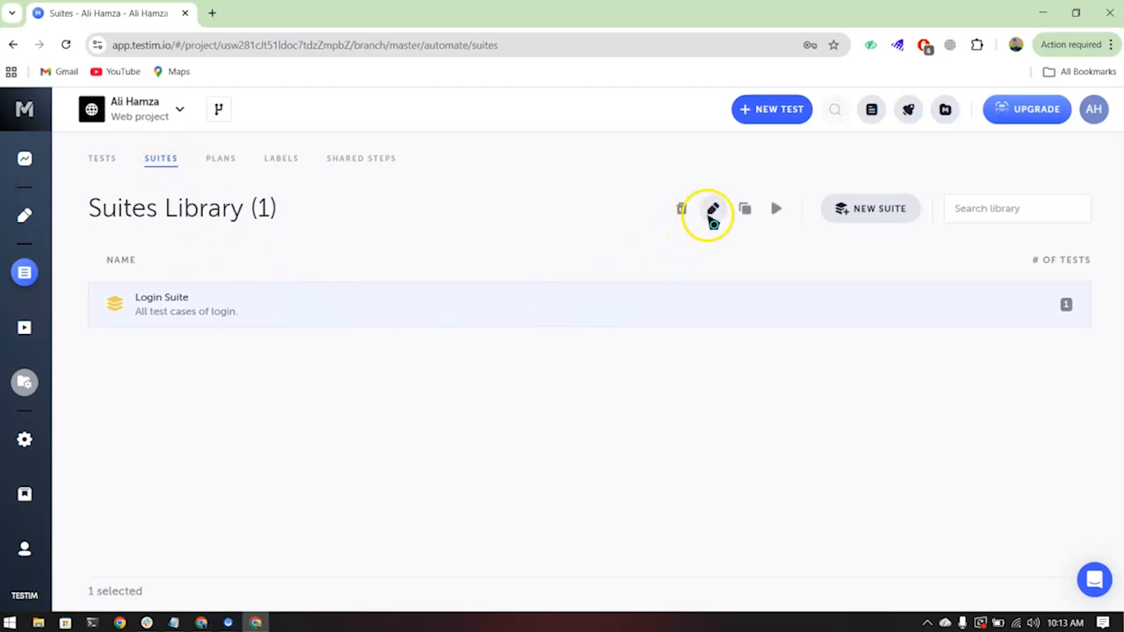
pyautogui.click(712, 209)
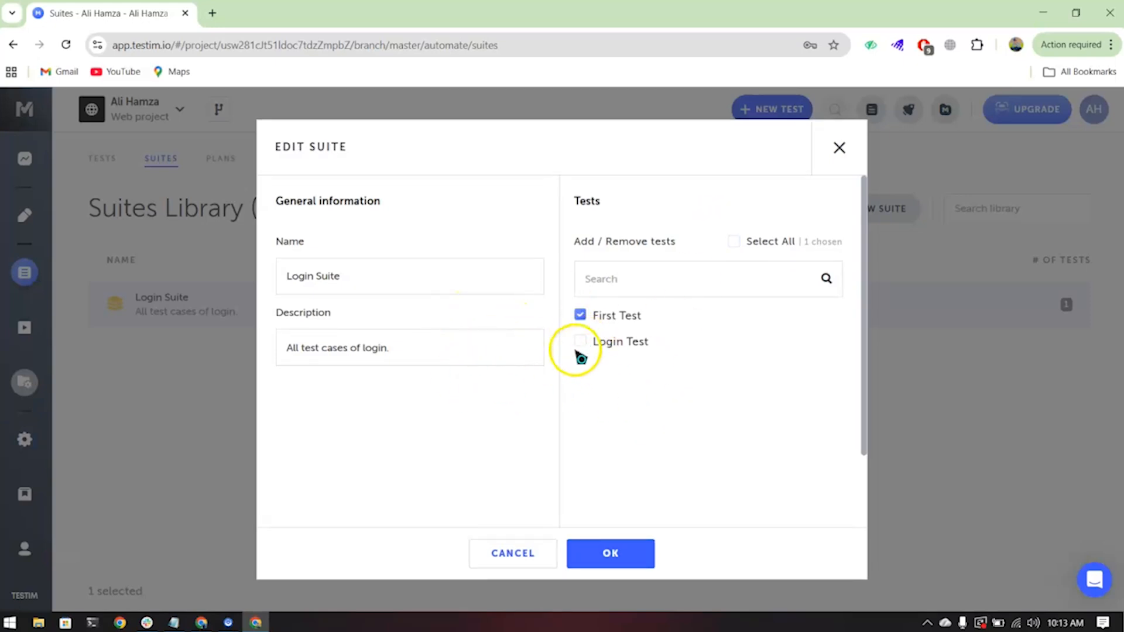
pyautogui.click(734, 242)
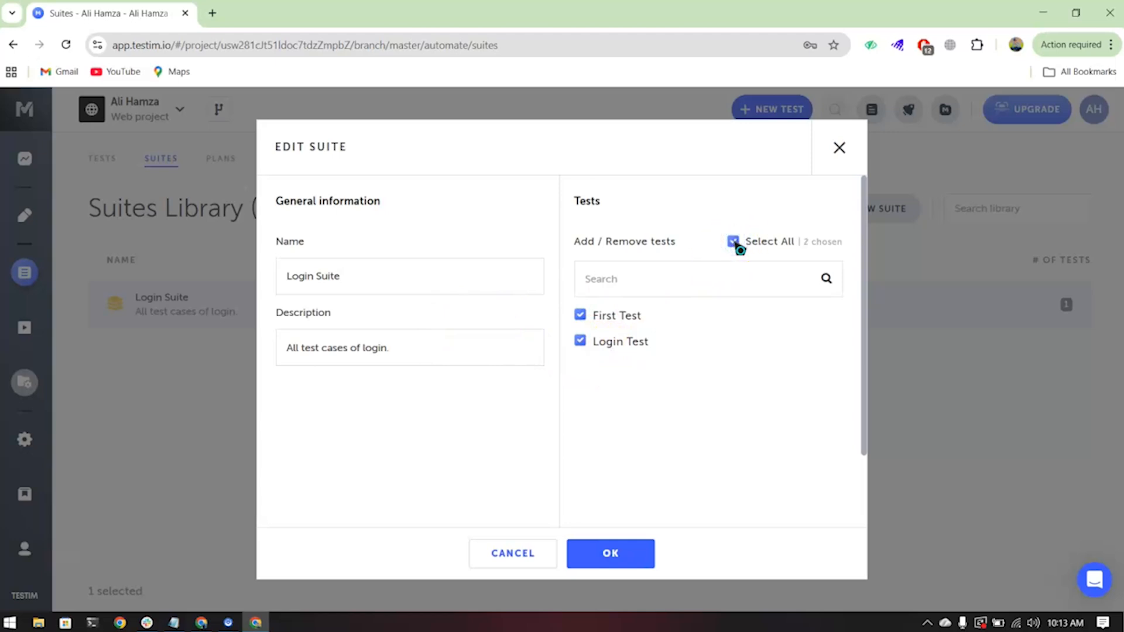
pyautogui.scroll(-2, 630, 420)
pyautogui.scroll(2, 629, 420)
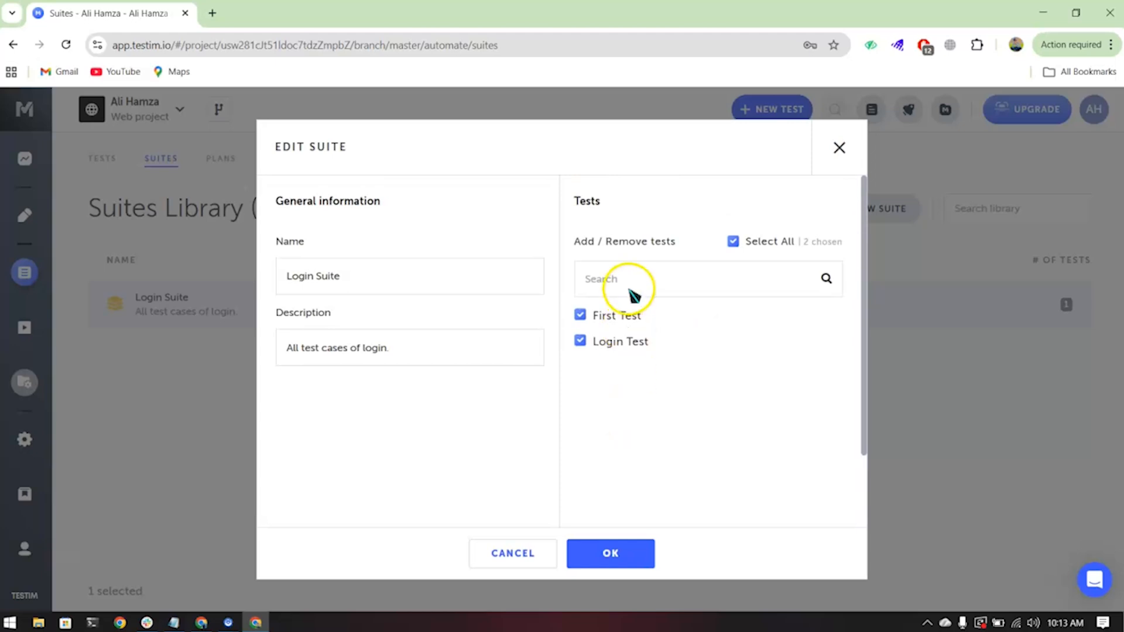
pyautogui.click(603, 554)
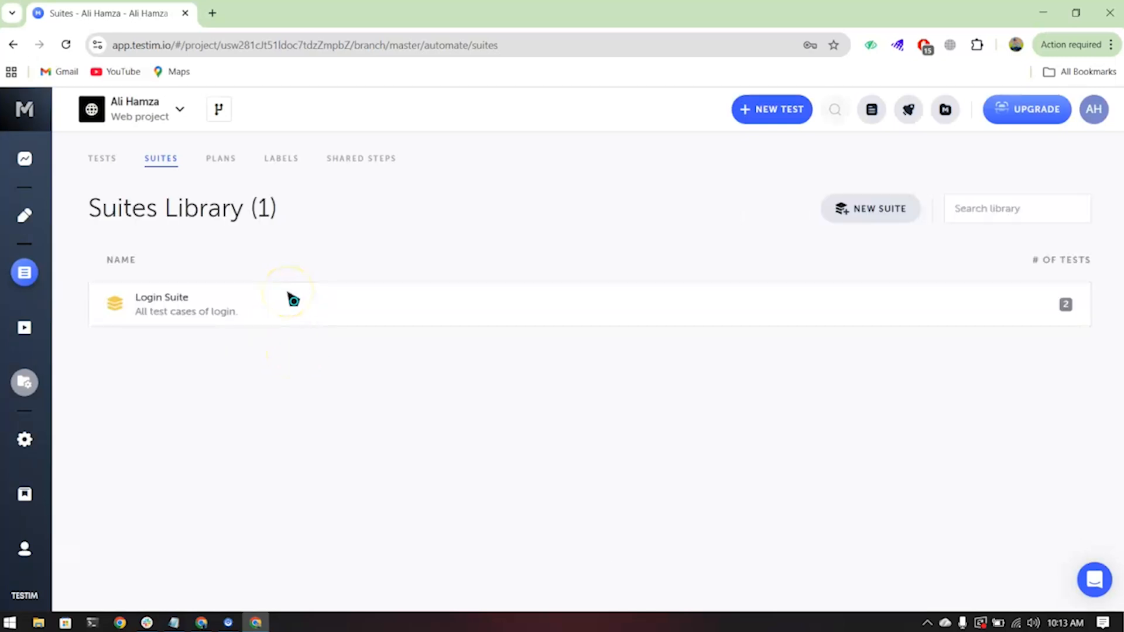
# - Run Login Suite locally with incognito mode and the base URL override both turned off
pyautogui.click(293, 300)
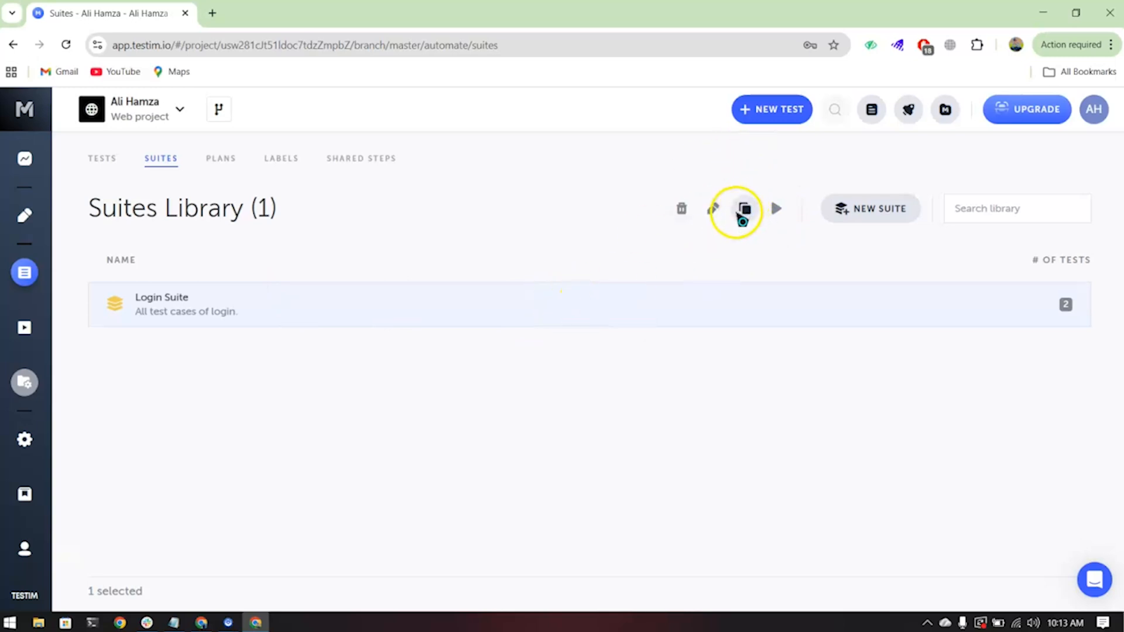
pyautogui.click(777, 212)
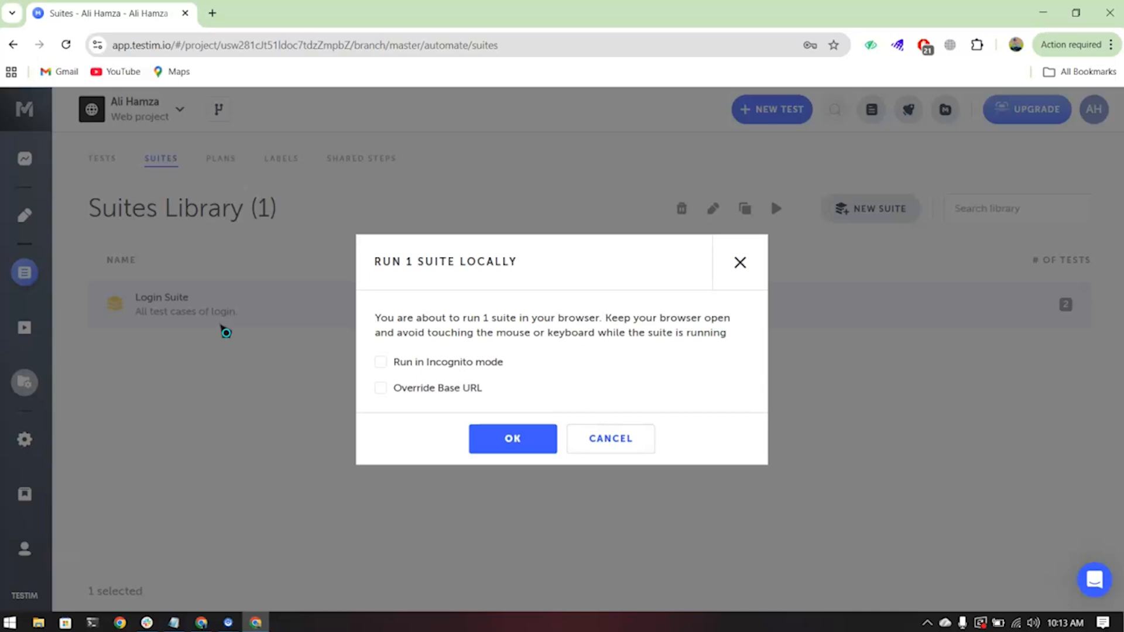
pyautogui.click(380, 387)
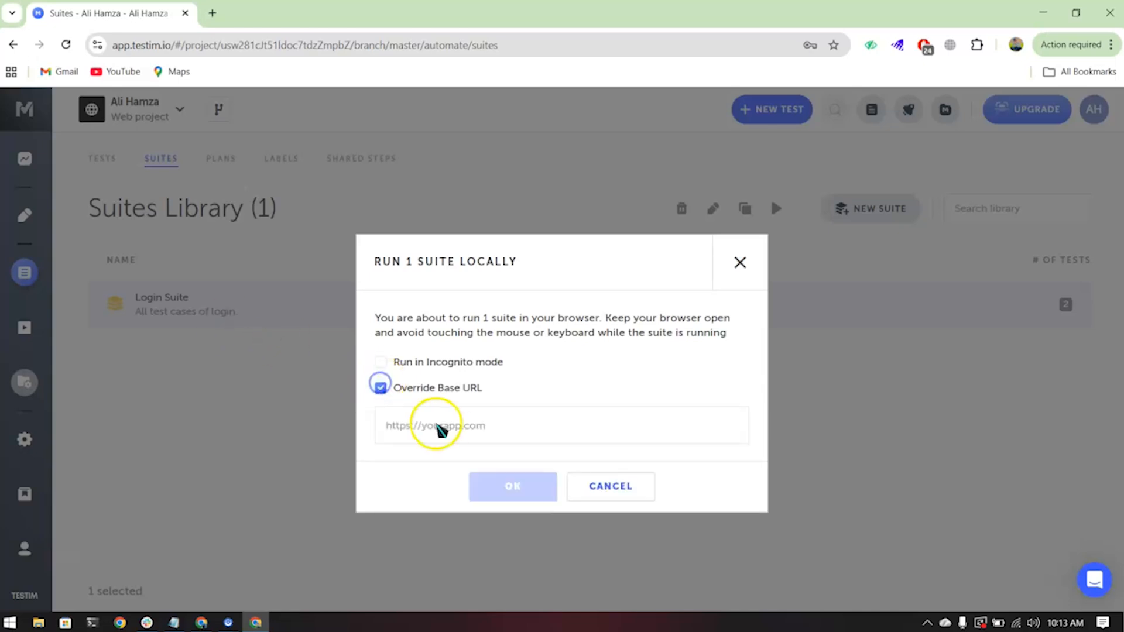
pyautogui.click(380, 387)
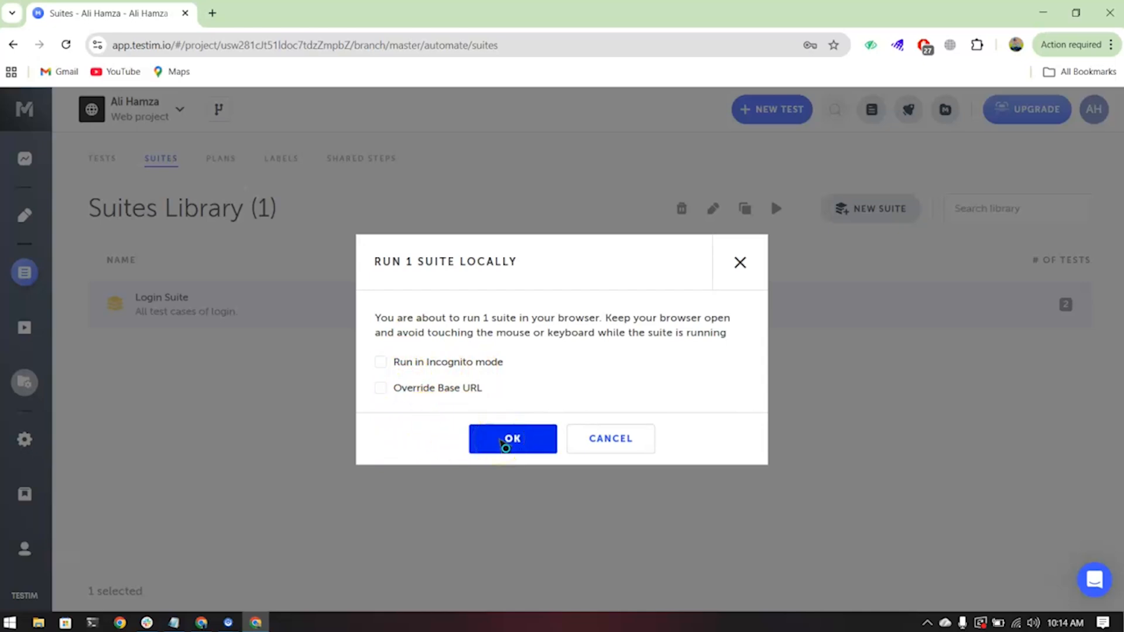
pyautogui.click(504, 445)
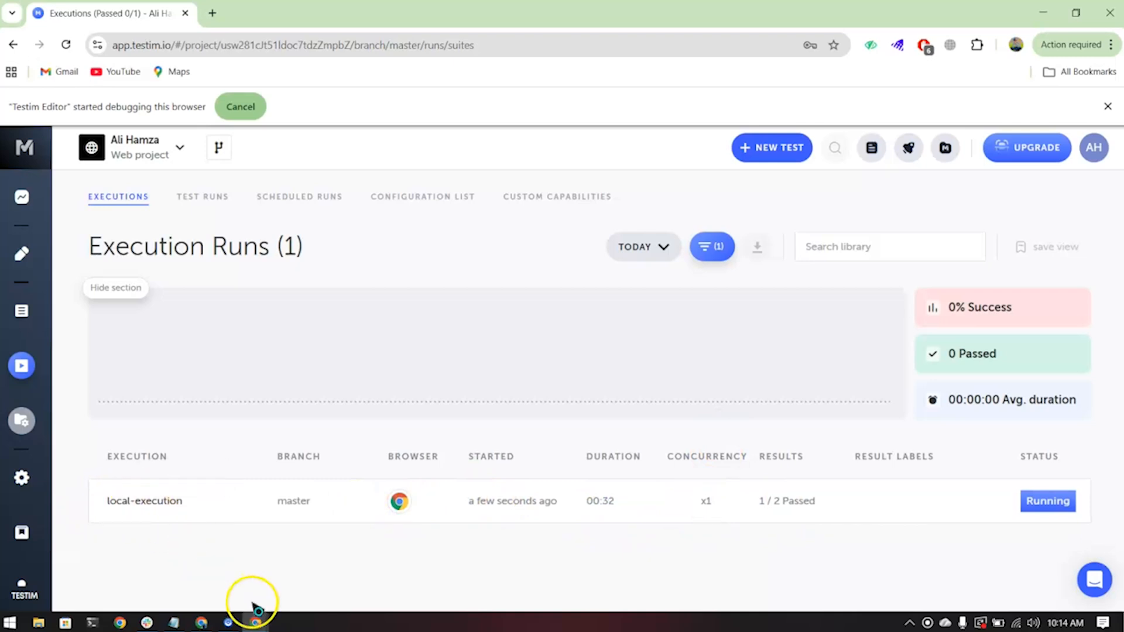
# - Open the local-execution run and examine the results of First Test and Login Test
pyautogui.moveTo(256, 621)
pyautogui.click(309, 584)
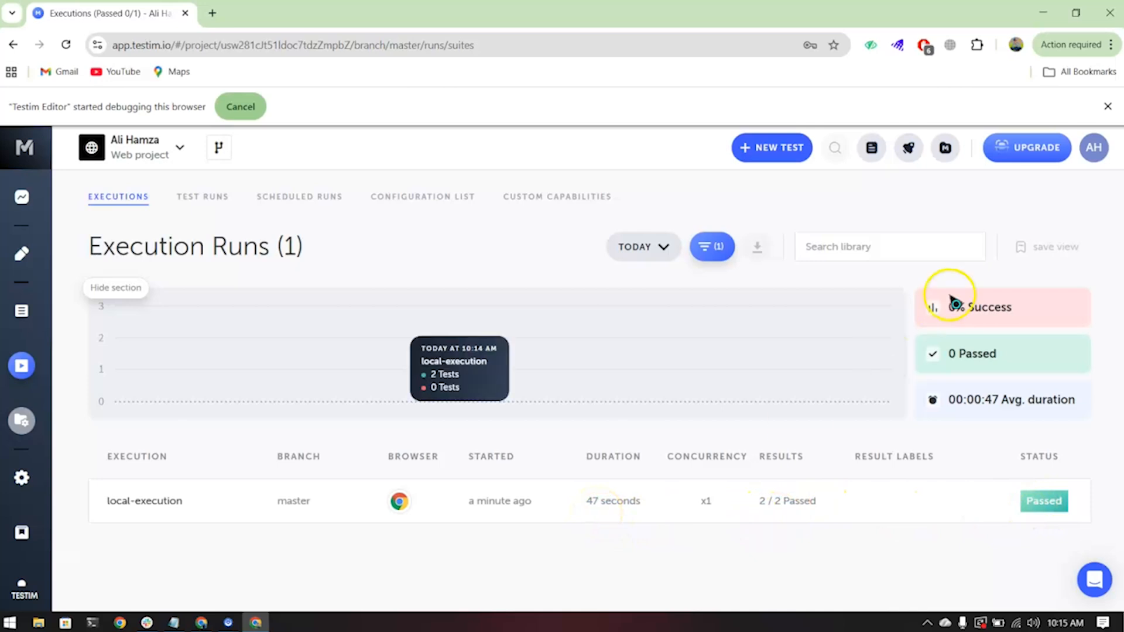
pyautogui.click(253, 499)
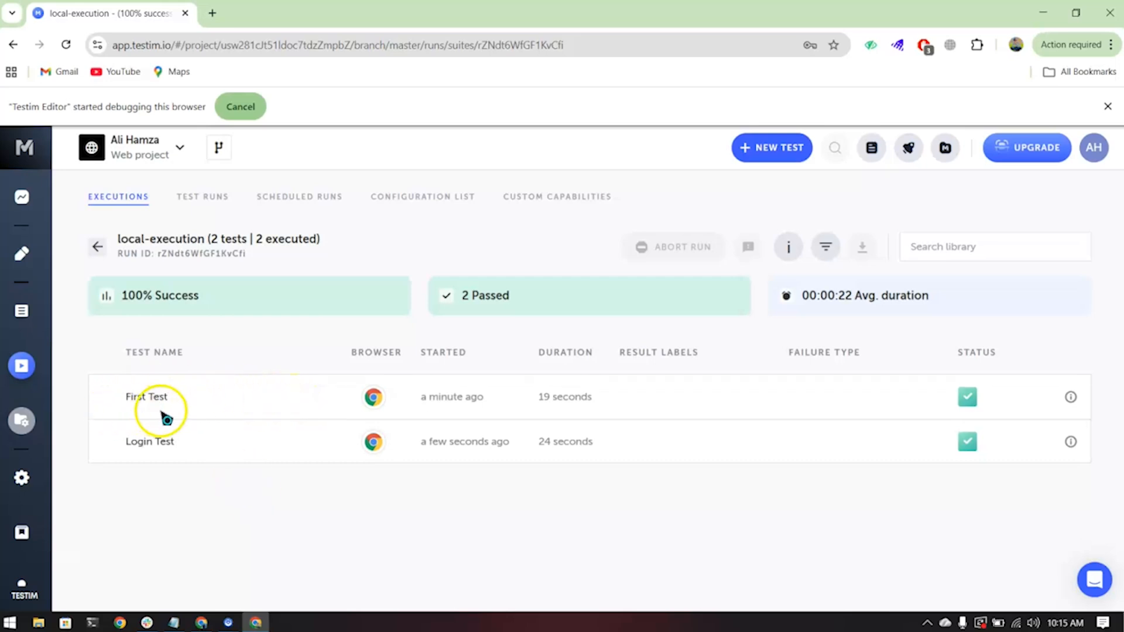
pyautogui.click(588, 400)
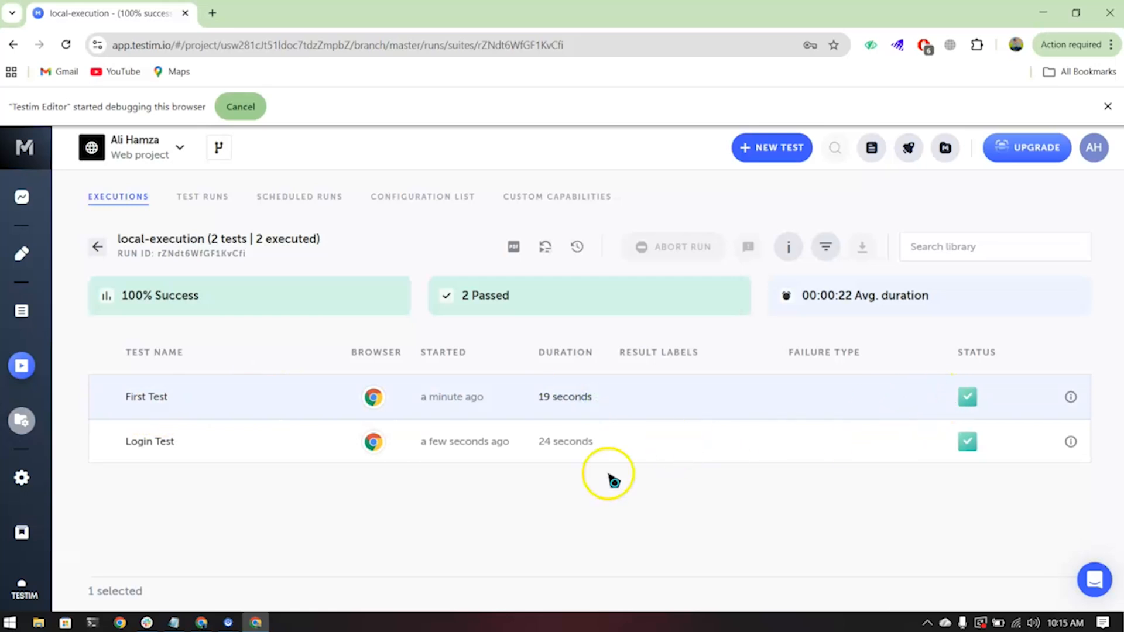
pyautogui.click(232, 452)
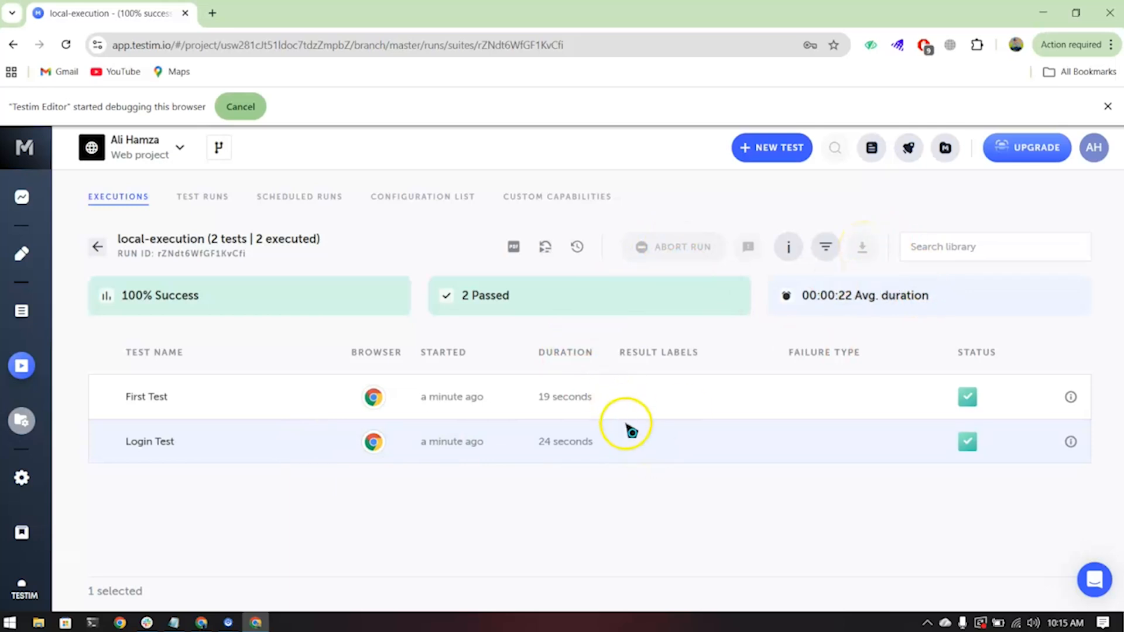
pyautogui.click(449, 414)
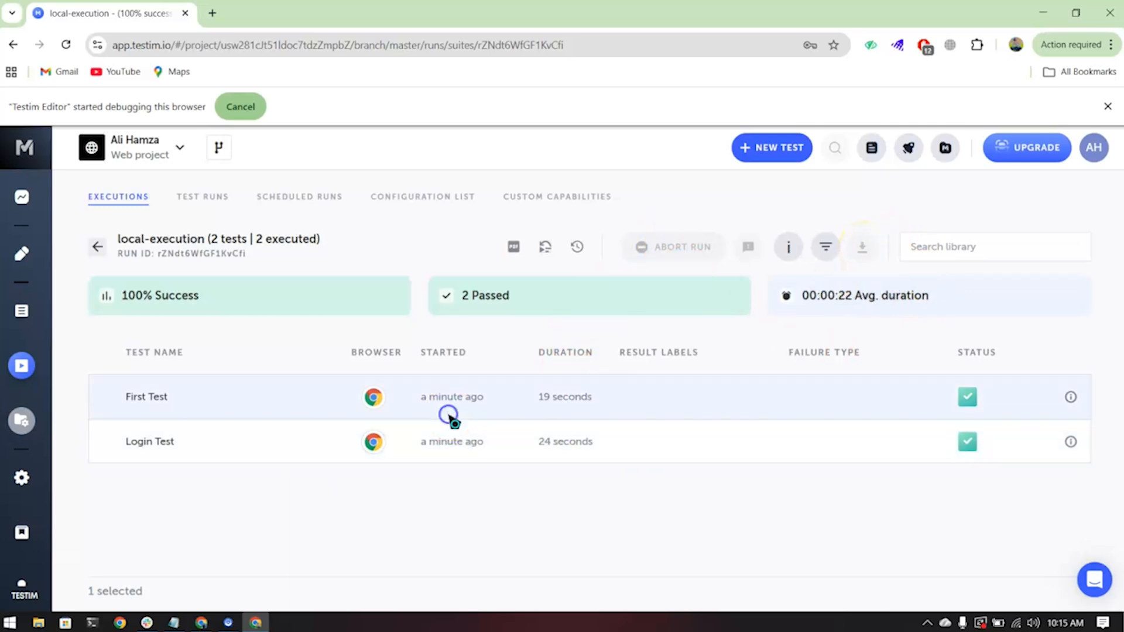